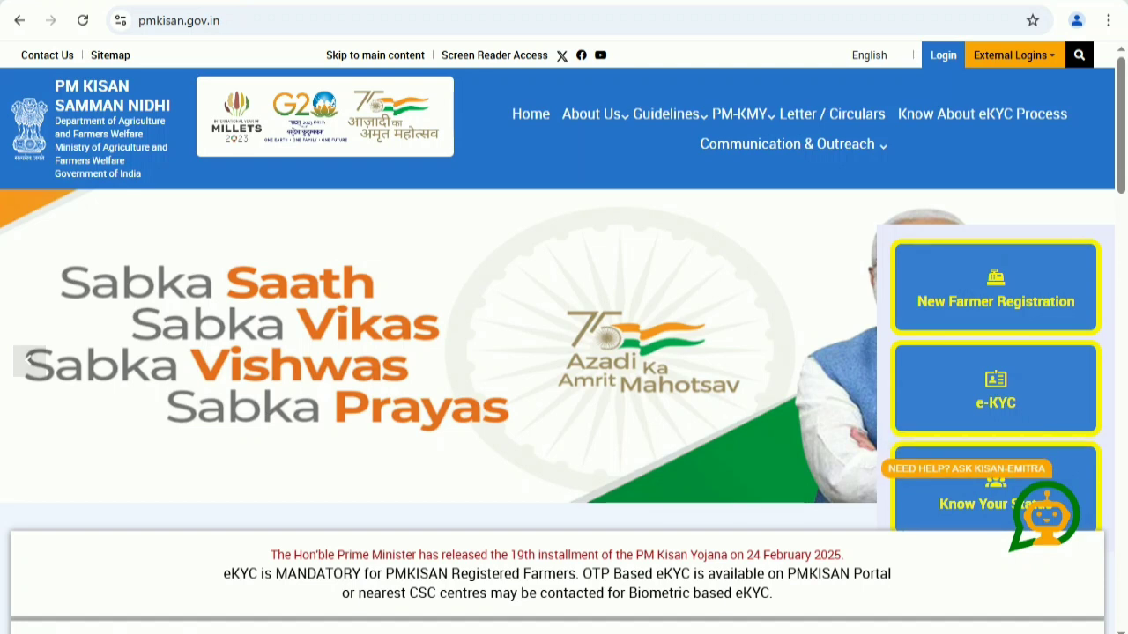
- Open the New Farmer Registration form and choose Rural Farmer Registration
left_click(1004, 304)
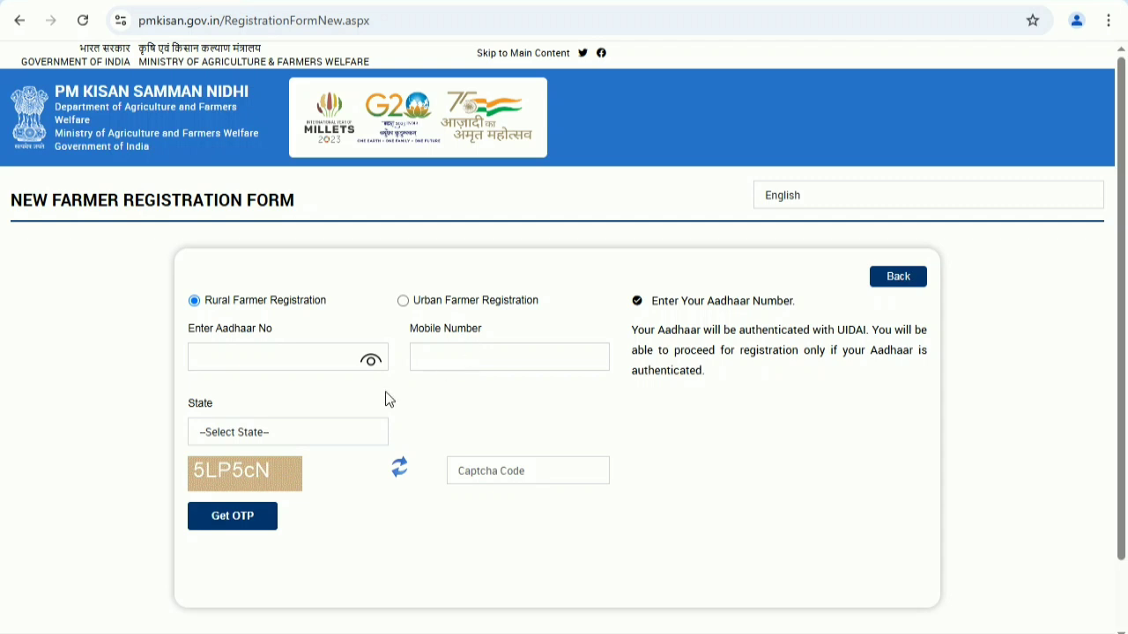
left_click(279, 359)
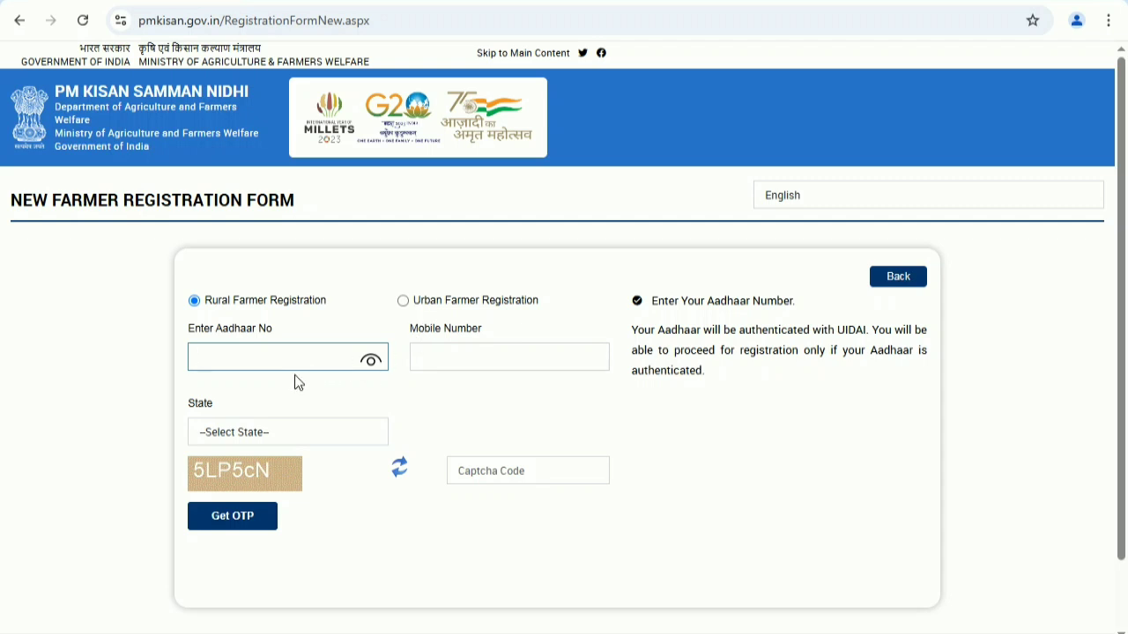
left_click(403, 301)
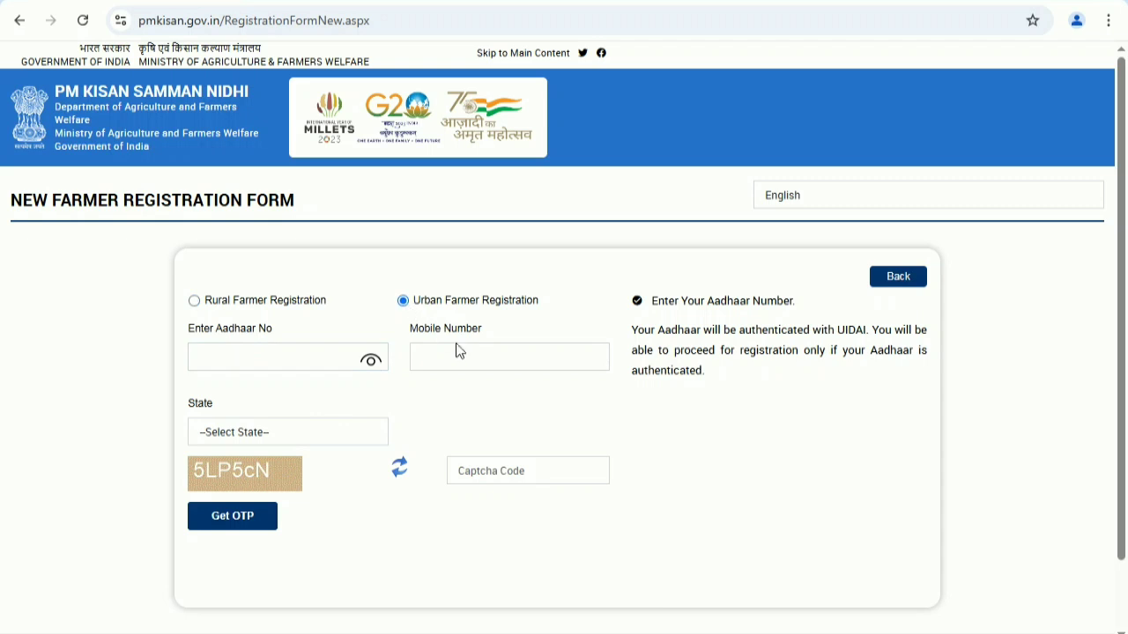
left_click(462, 356)
left_click(340, 364)
left_click(195, 301)
left_click(230, 360)
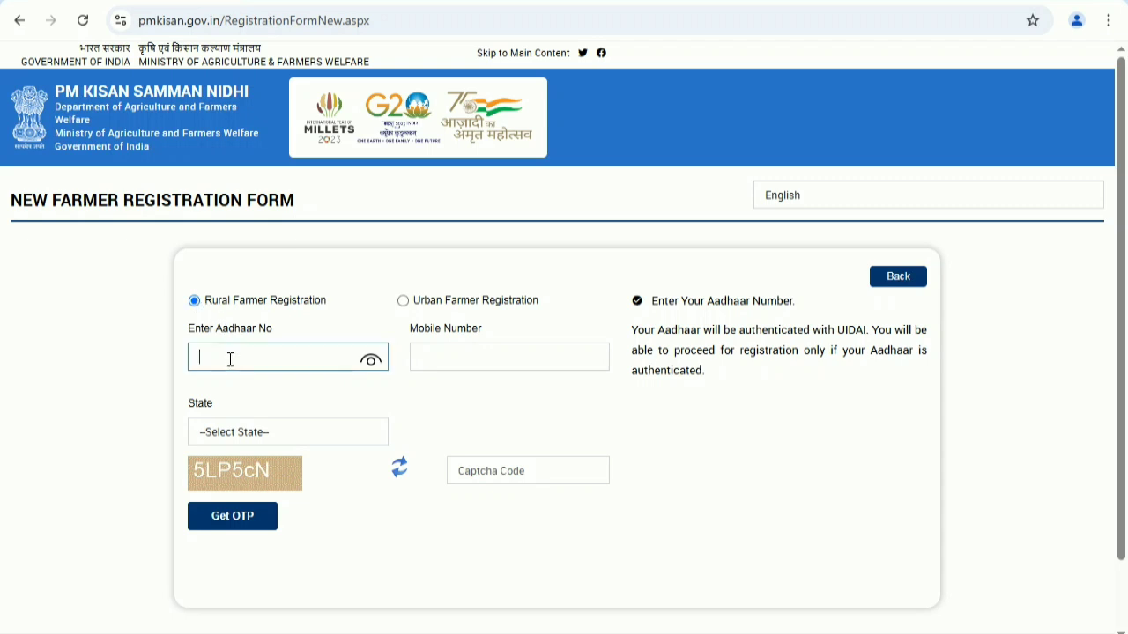
left_click(484, 362)
- Select UTTAR PRADESH as the state
left_click(268, 443)
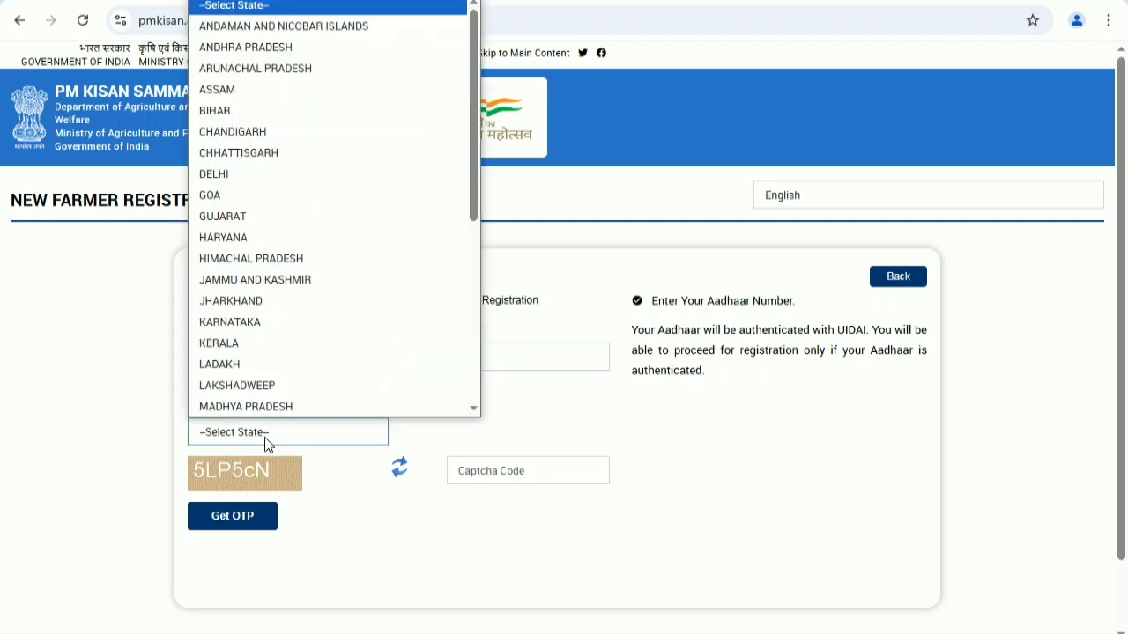
key("u")
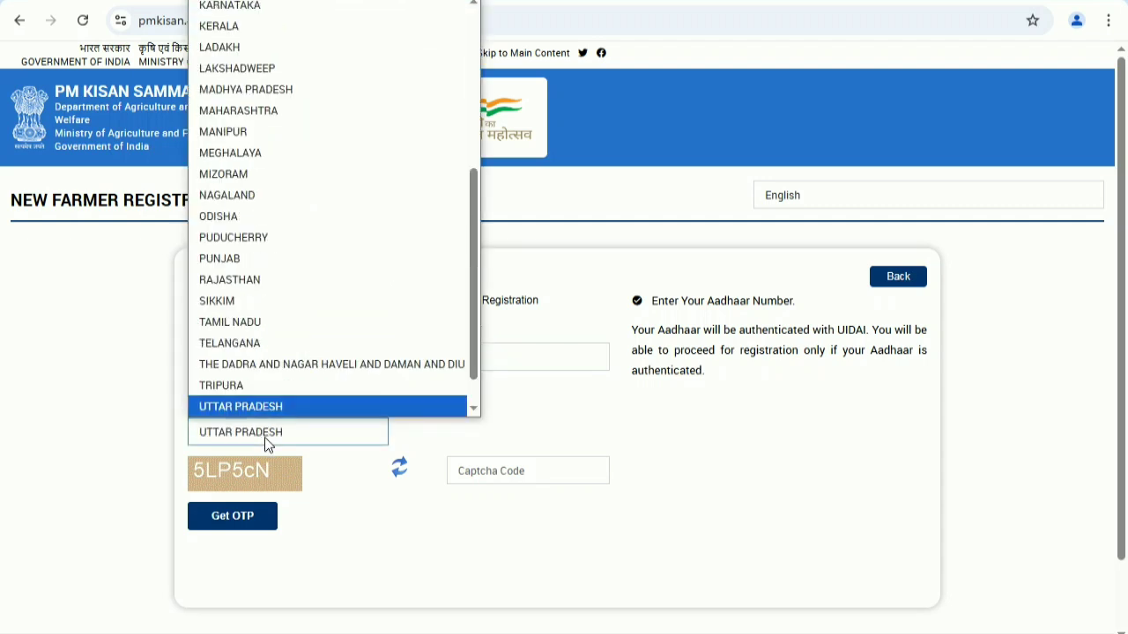
key("Return")
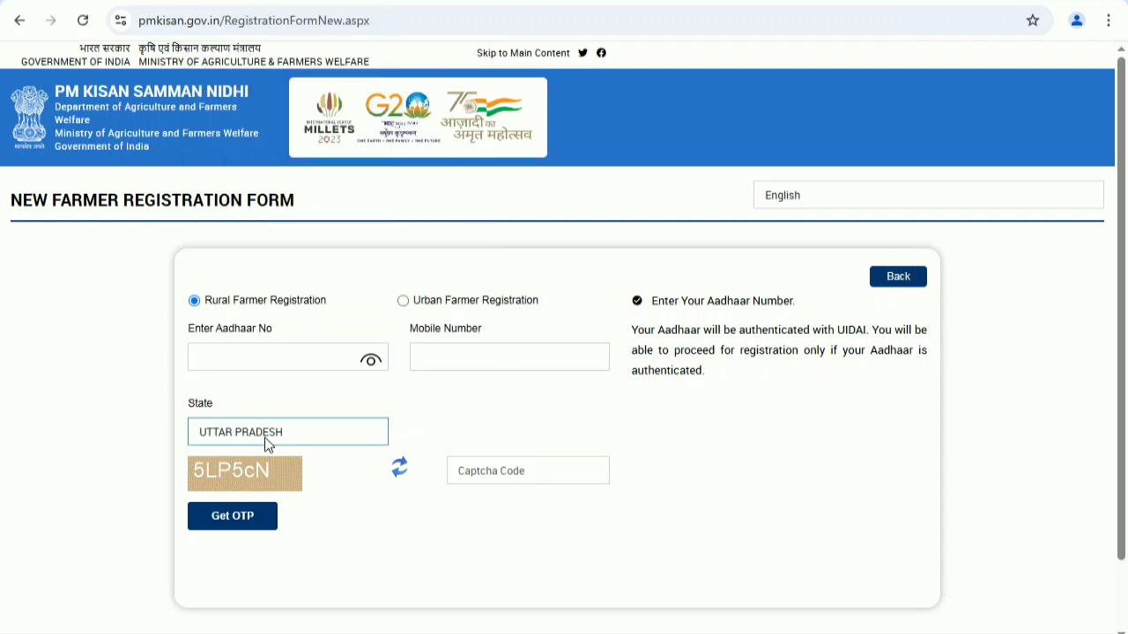
- Submit the captcha and mobile OTP, then enter the Aadhaar-registered mobile OTP for verification
left_click(482, 474)
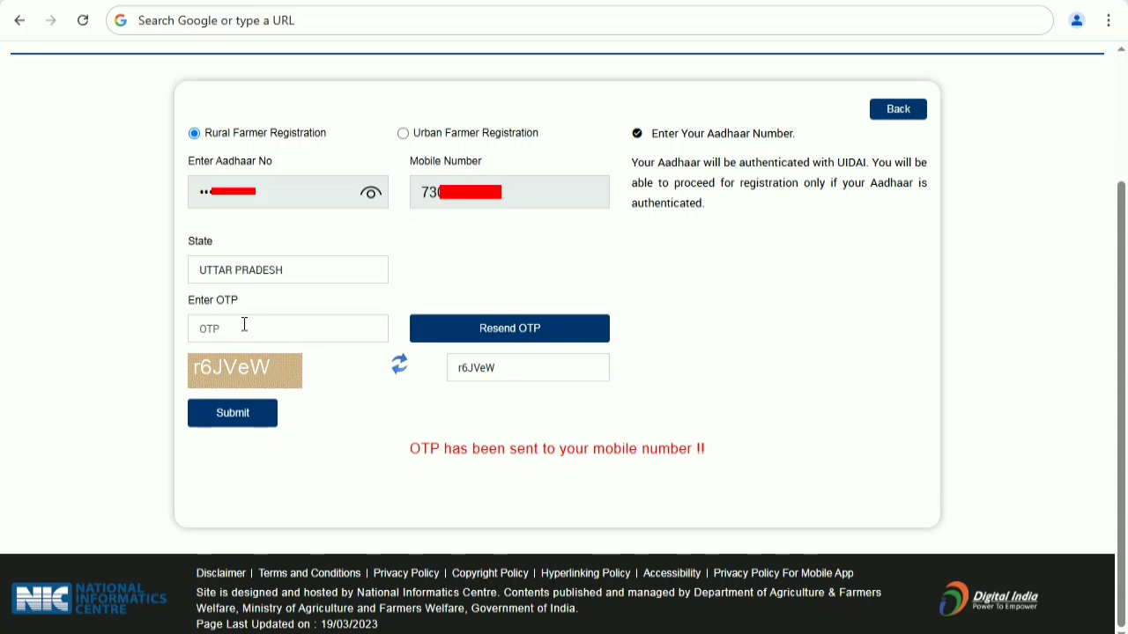
left_click(231, 417)
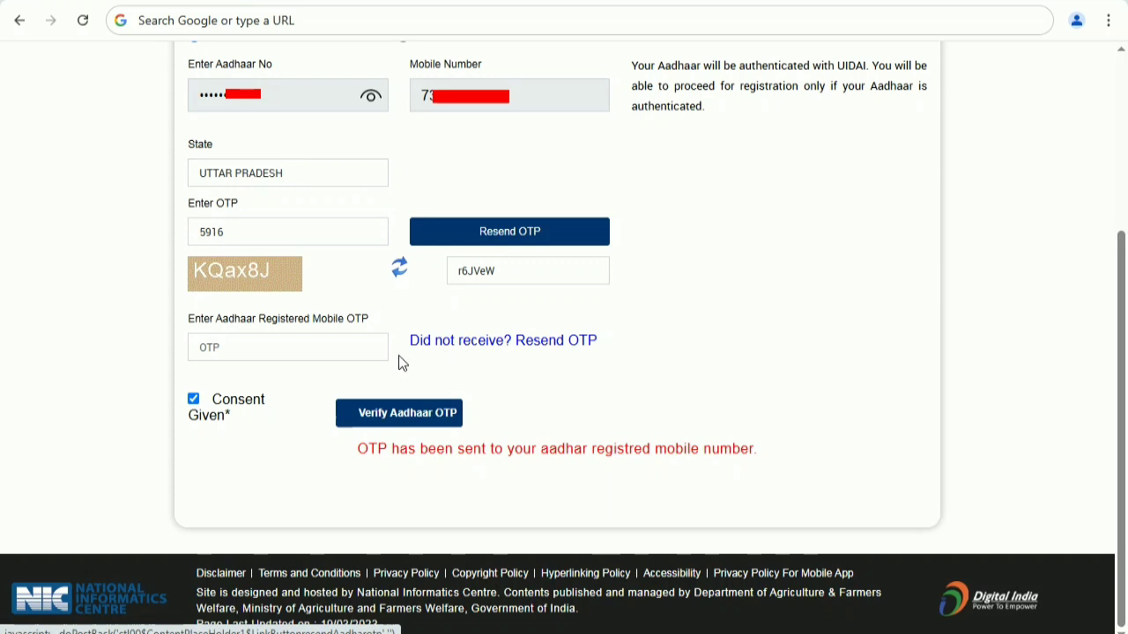
left_click(253, 356)
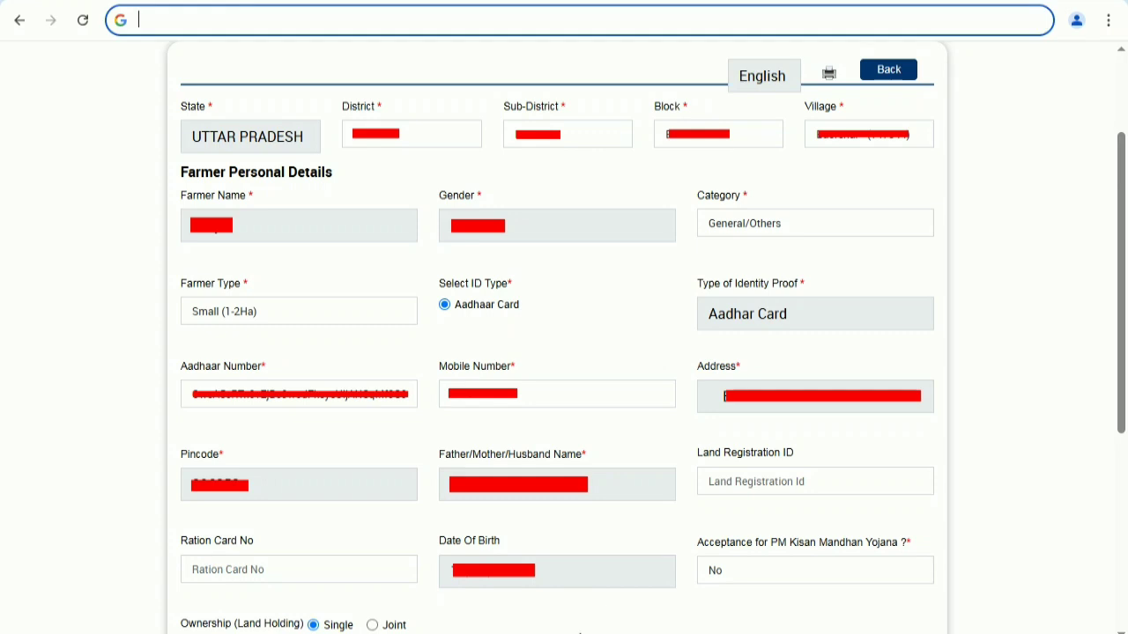
- Review the auto-filled farmer personal details and the General/Others category
left_click(728, 503)
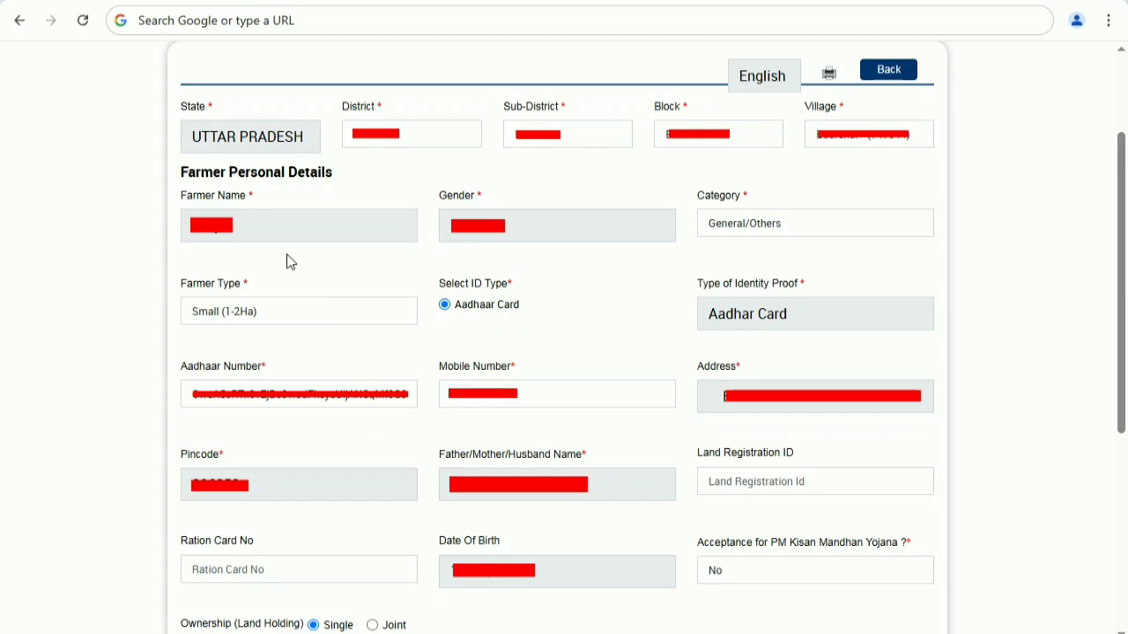
left_click(796, 222)
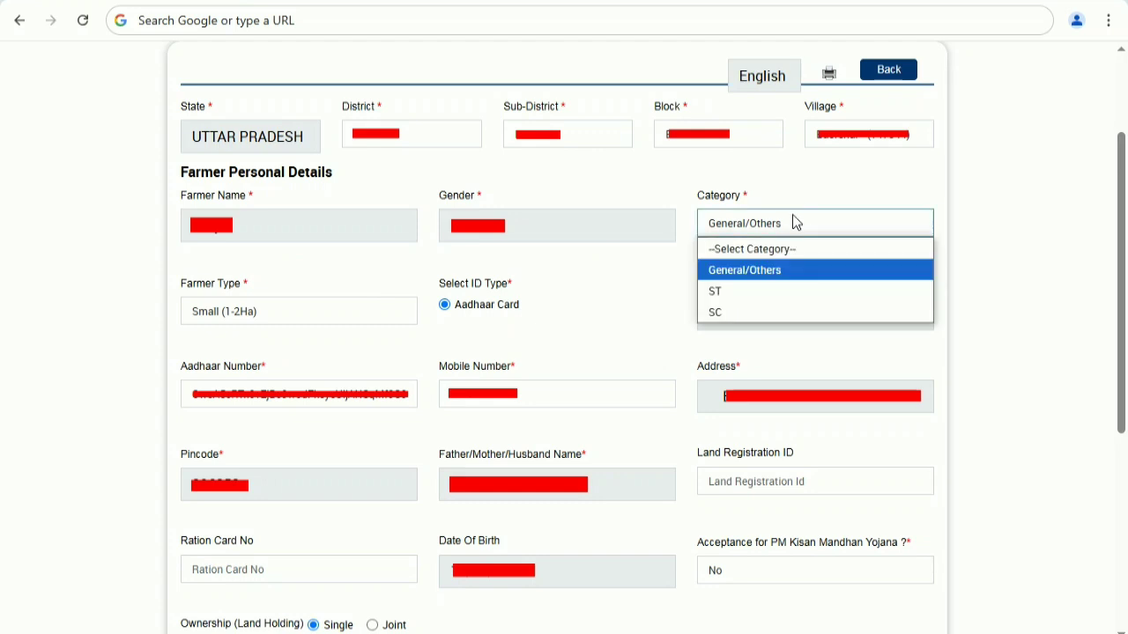
left_click(794, 222)
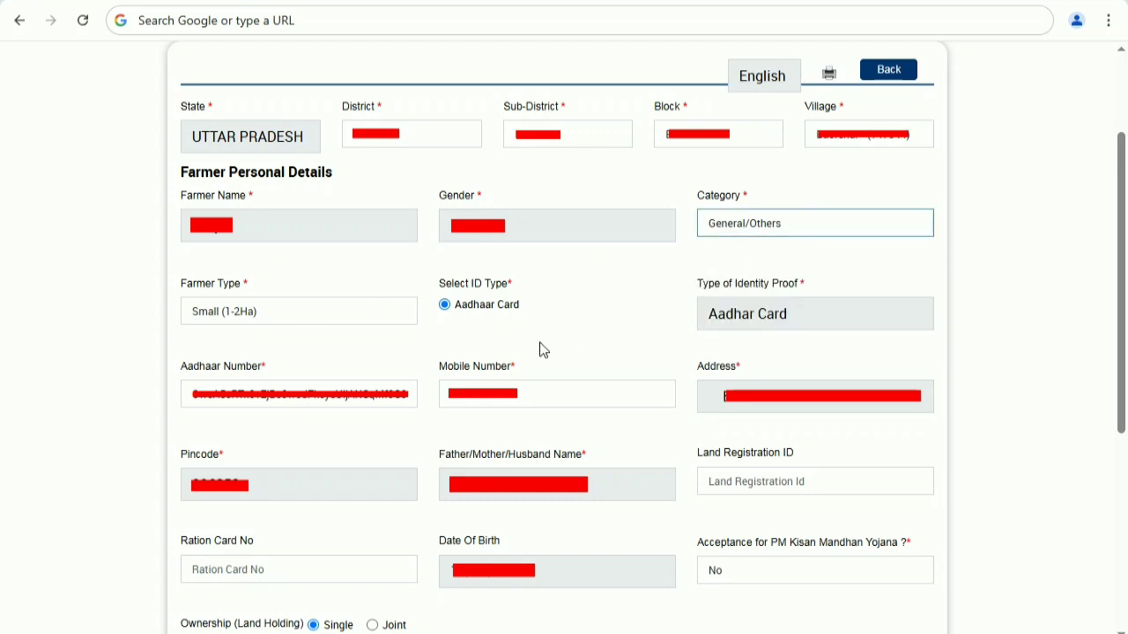
left_click(301, 322)
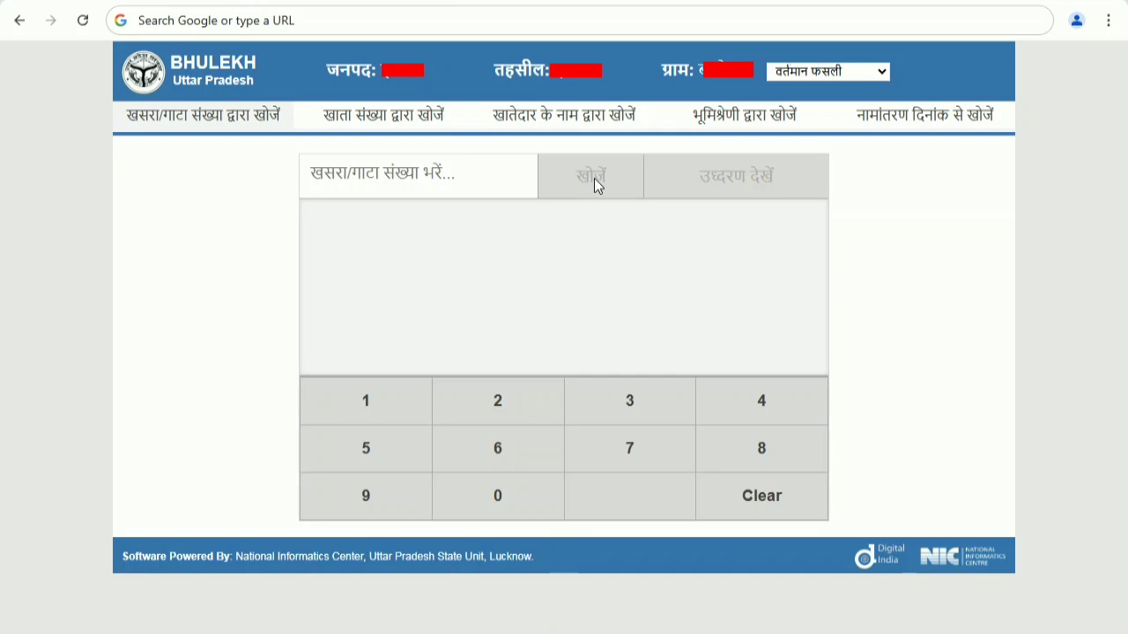
- On the Bhulekh Uttar Pradesh site, search land records by account holder's name and select the matching record
left_click(833, 74)
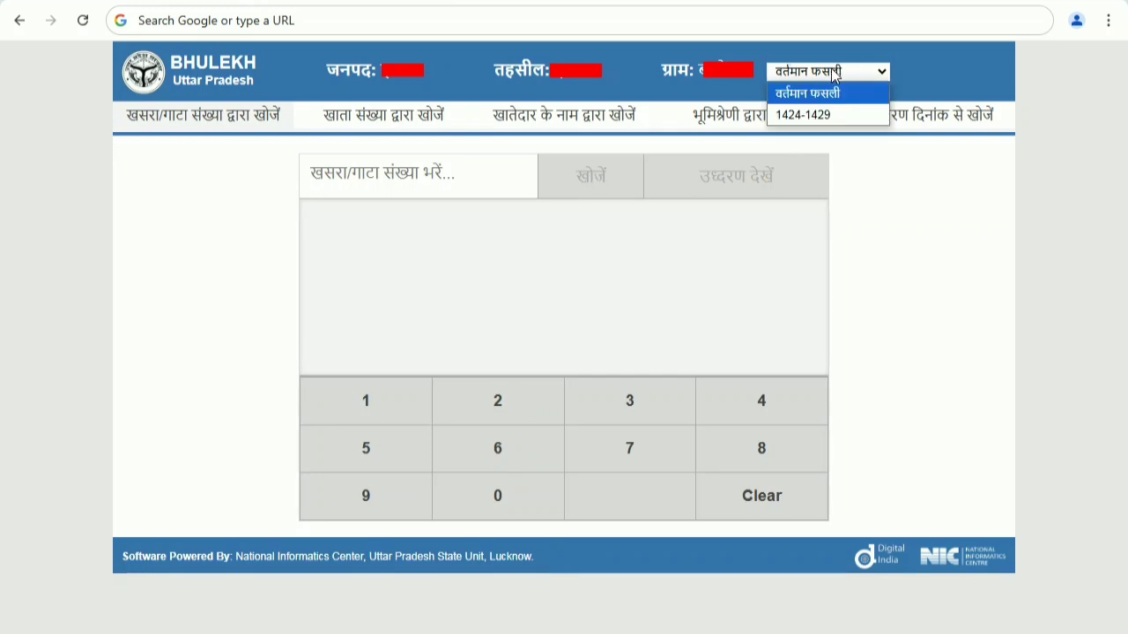
left_click(833, 74)
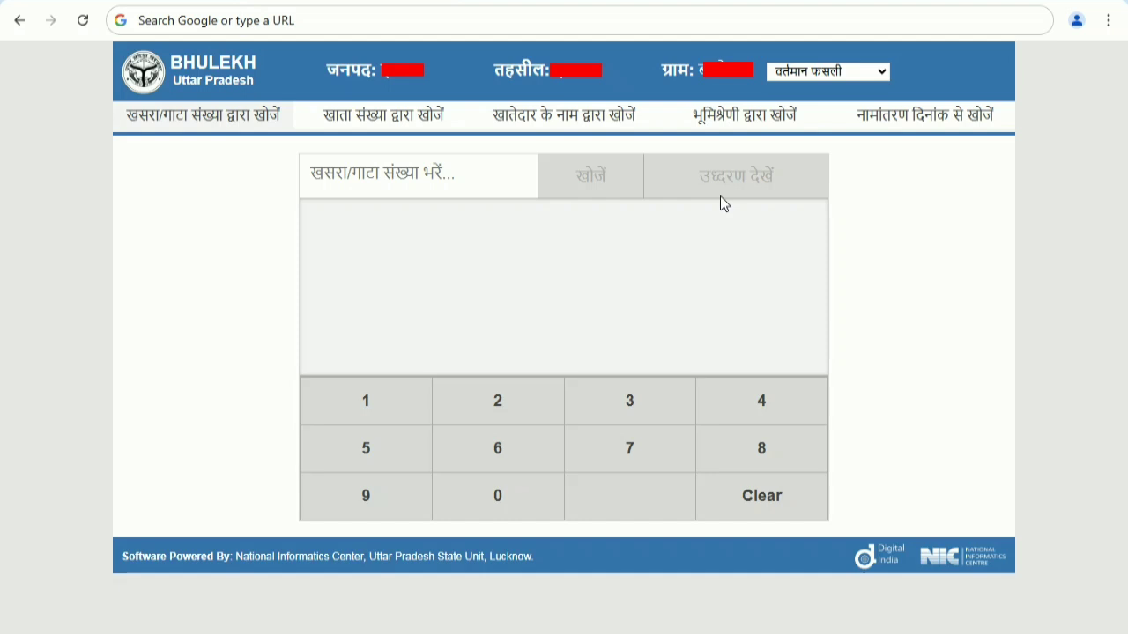
left_click(550, 121)
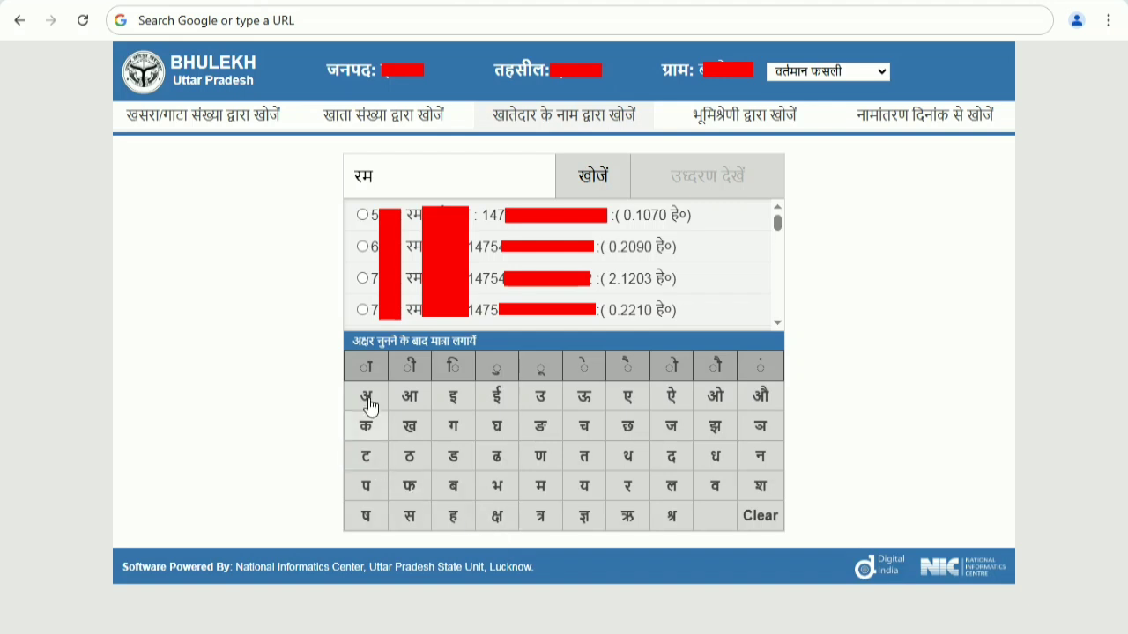
left_click(364, 248)
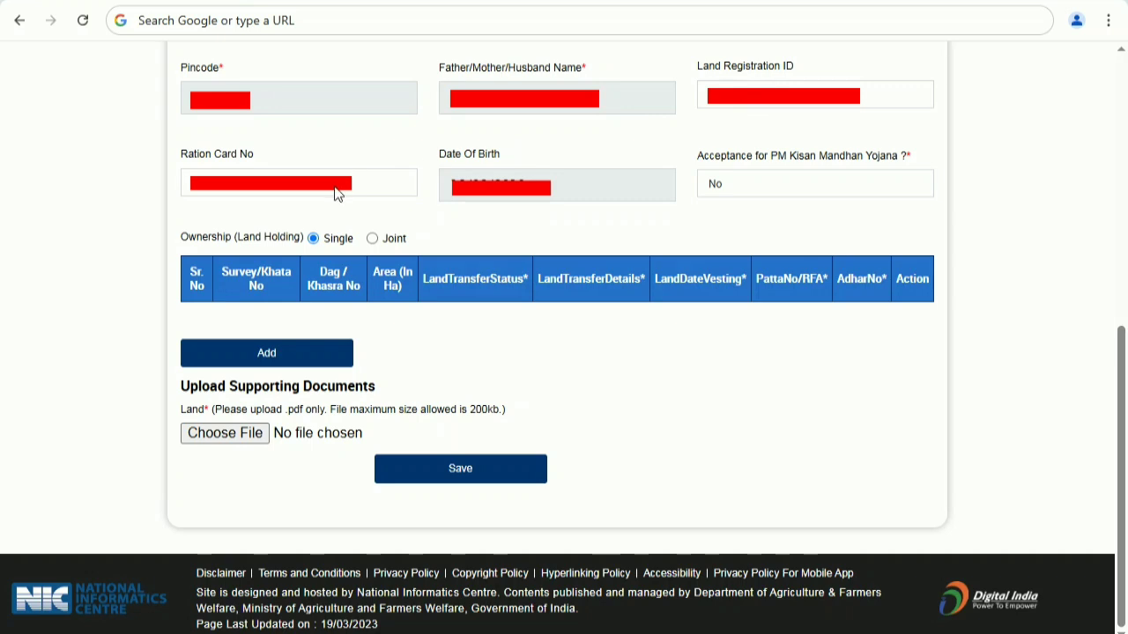
- Keep PM Kisan Mandhan Yojana acceptance as No and open the land detail entry section
left_click(759, 191)
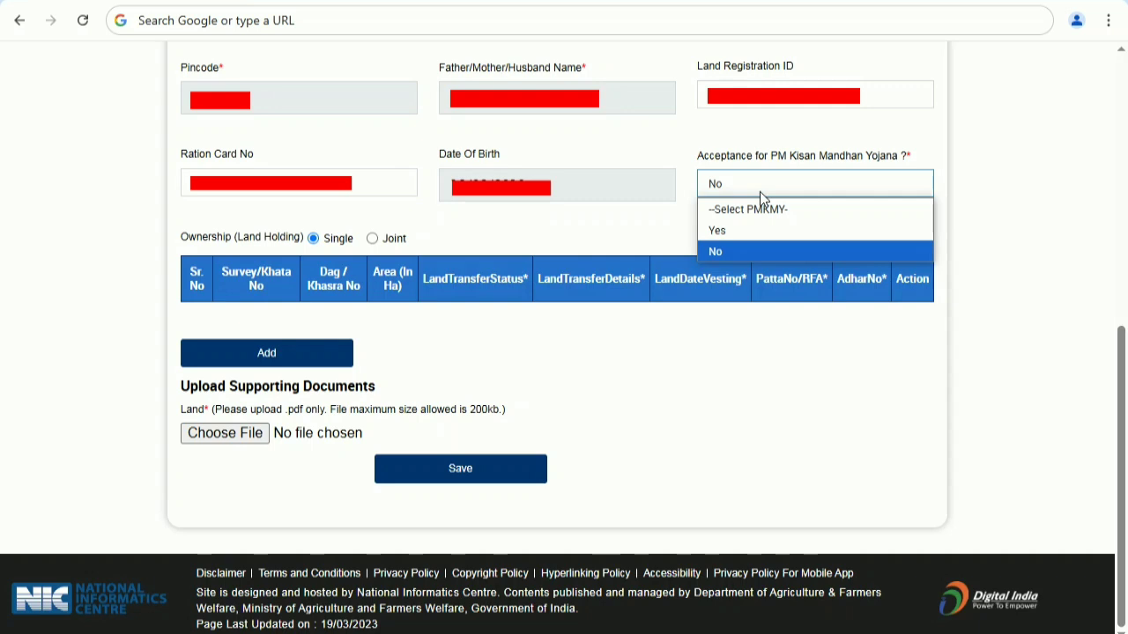
left_click(760, 195)
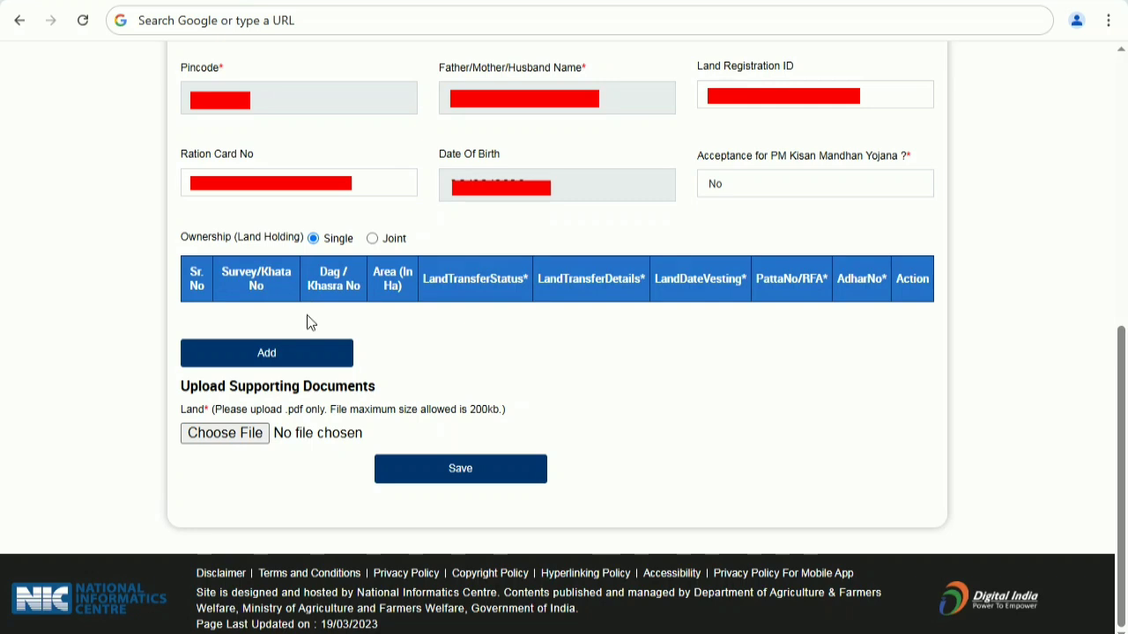
left_click(276, 364)
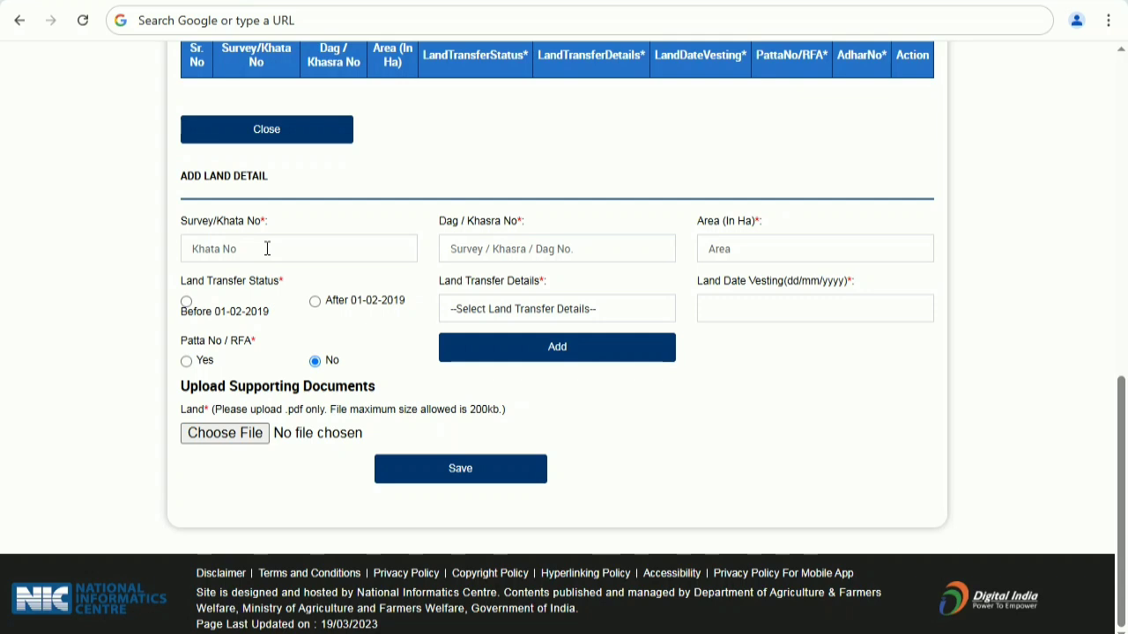
- Set the land transfer status to After 01-02-2019 and the transfer detail to Ancester Land (Virasat)
left_click(267, 248)
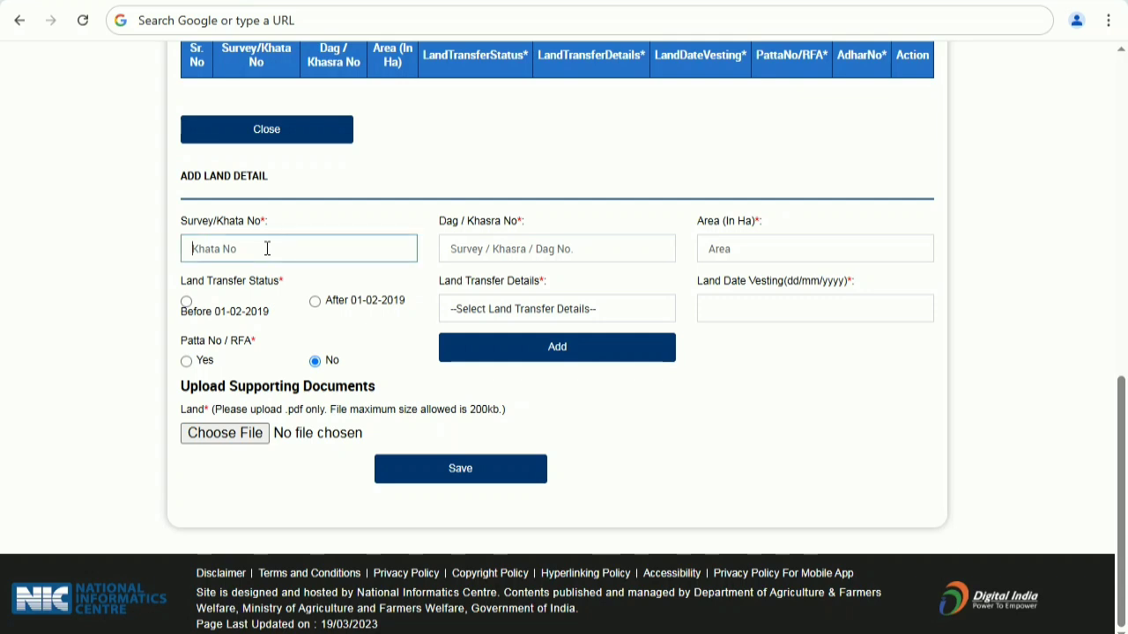
left_click(475, 256)
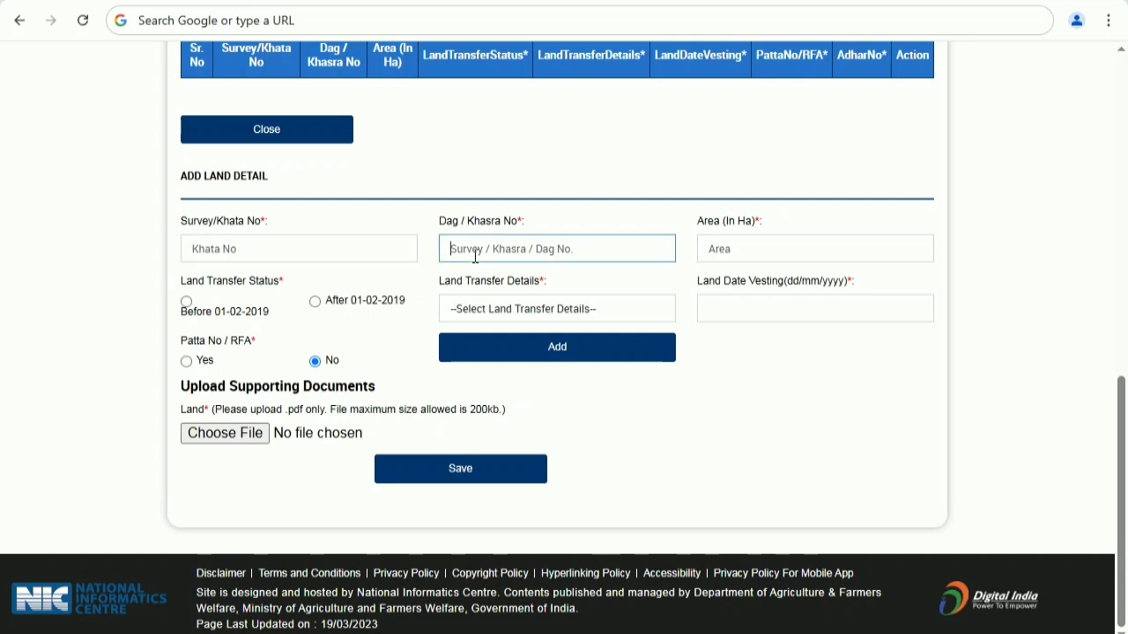
left_click(737, 248)
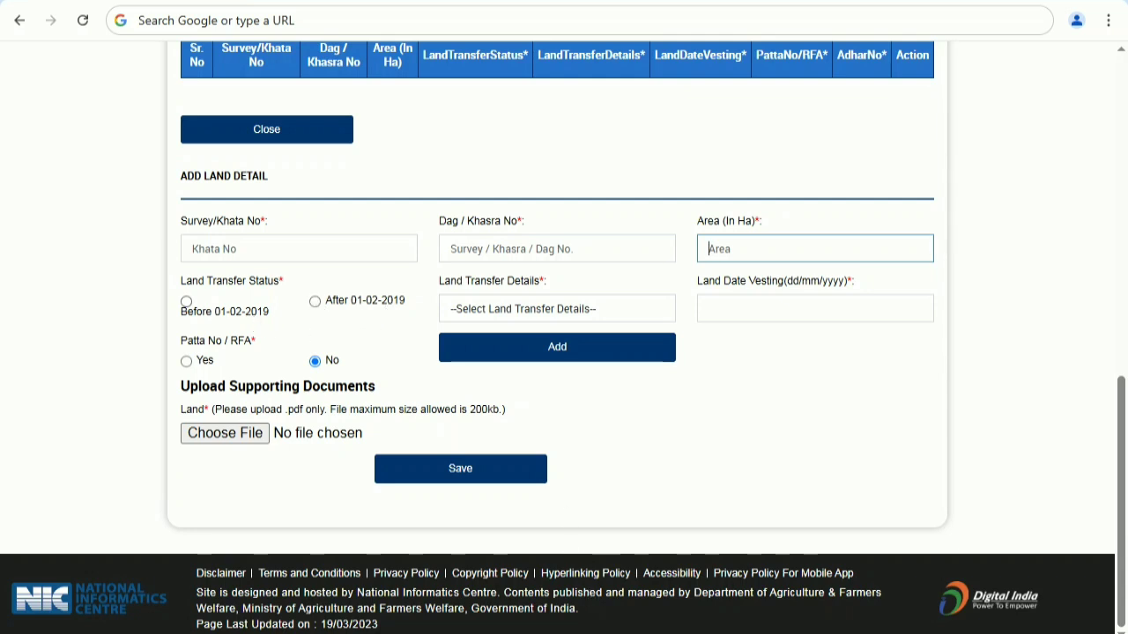
left_click(315, 301)
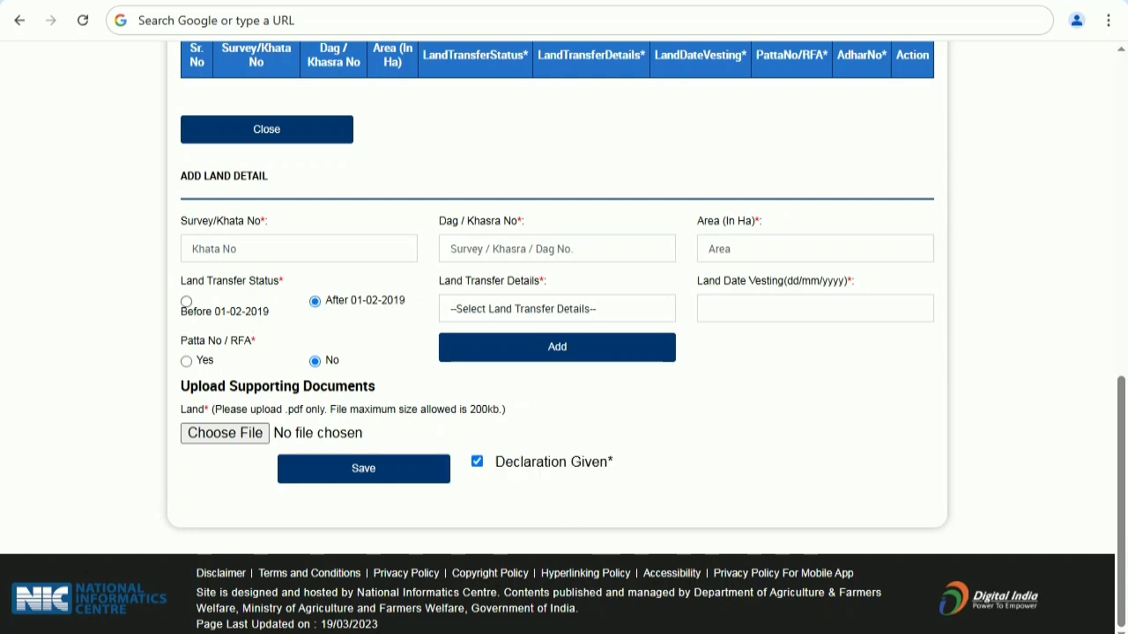
left_click(500, 315)
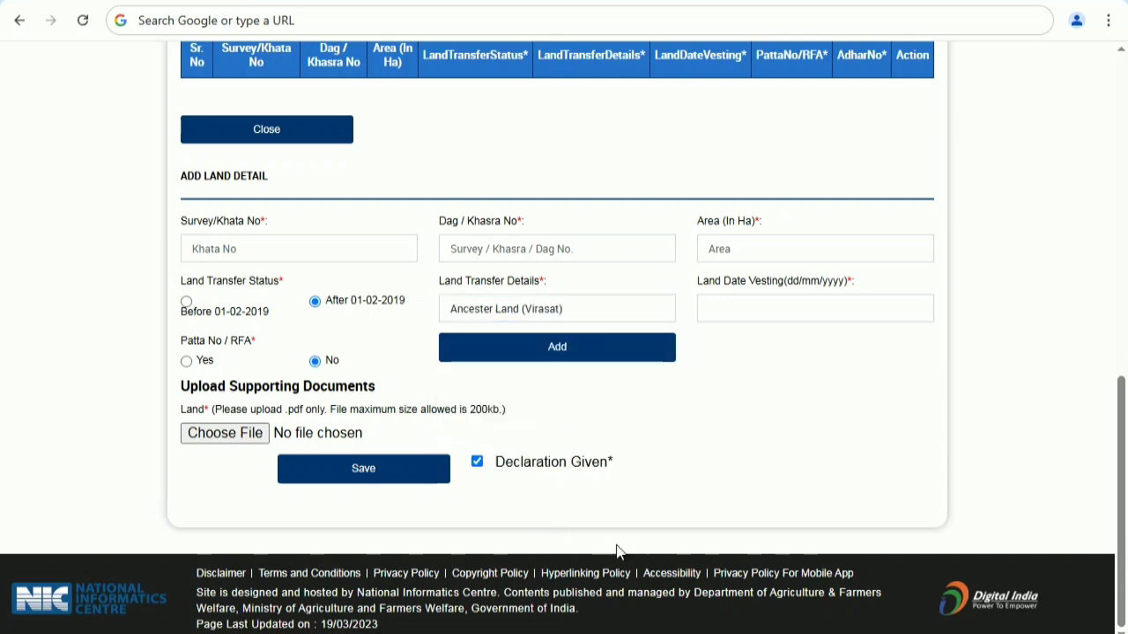
- Set the land vesting date to 04/03/2020 and add the land record
left_click(774, 302)
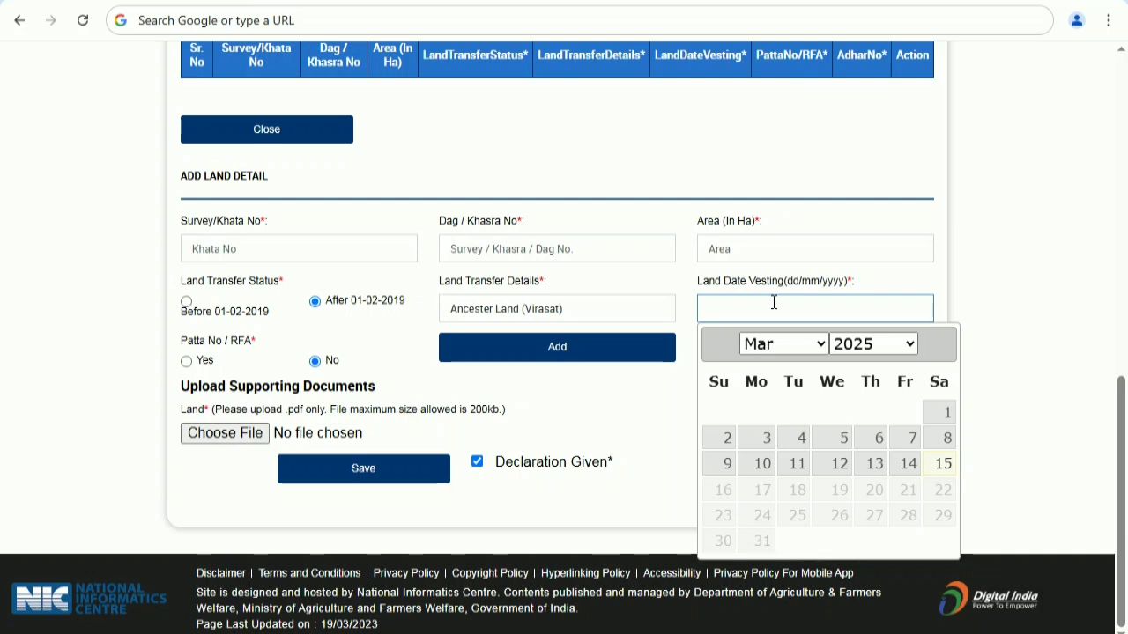
left_click(885, 345)
left_click(875, 187)
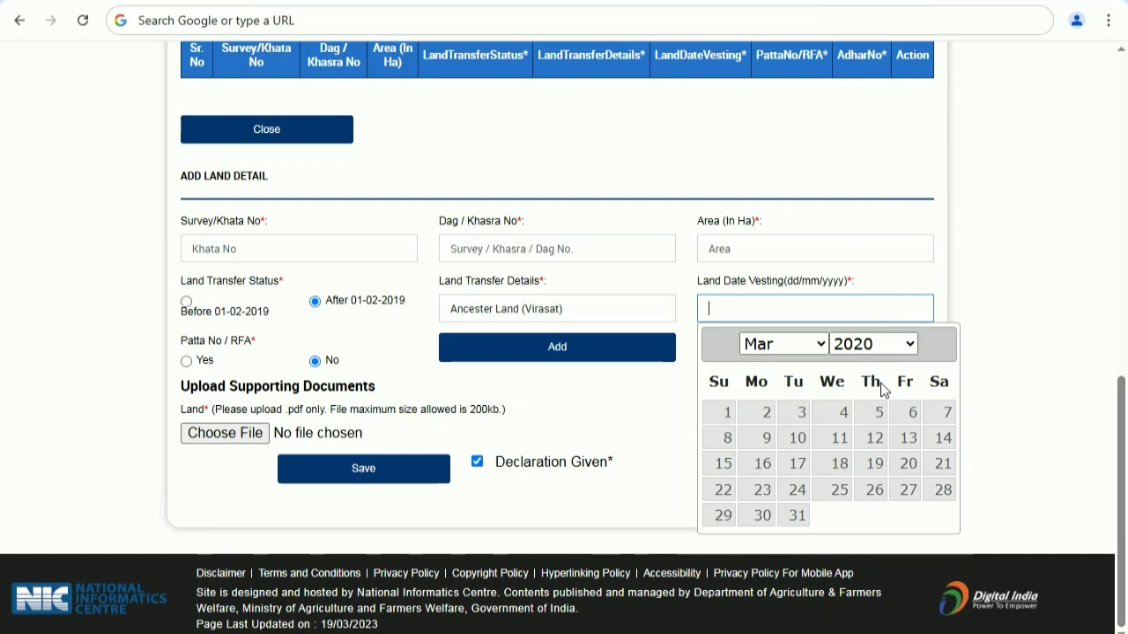
left_click(844, 414)
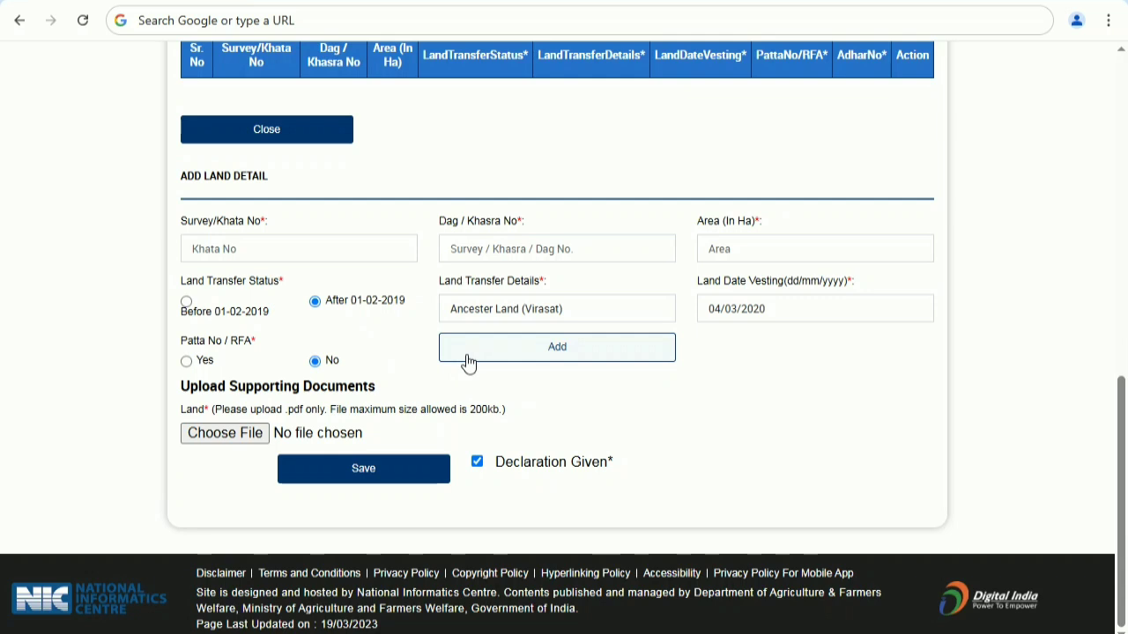
left_click(468, 361)
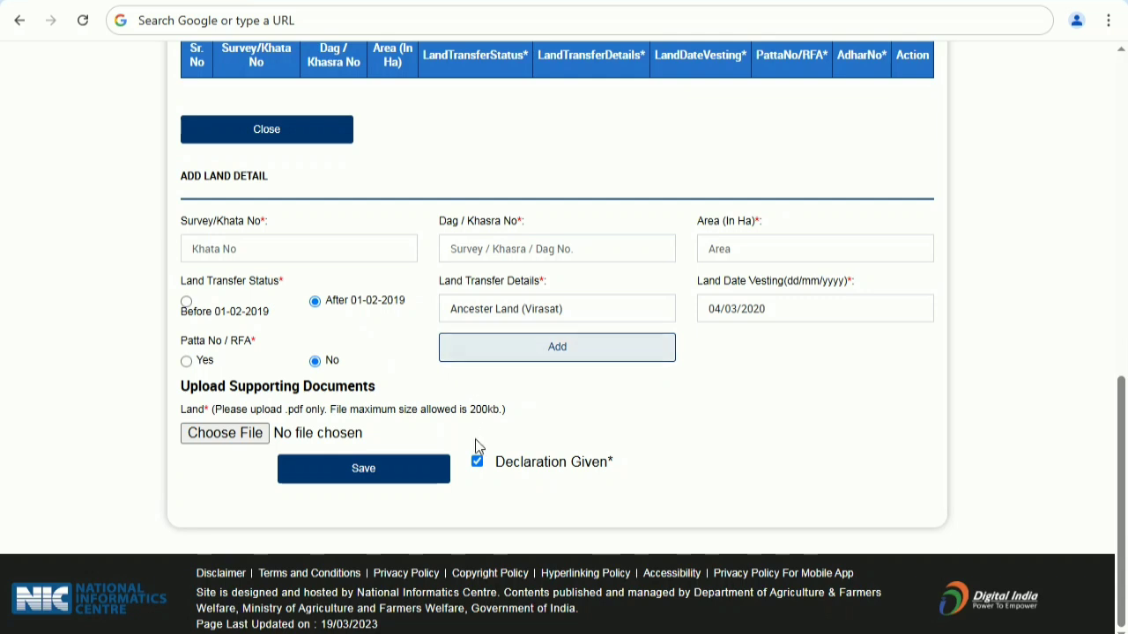